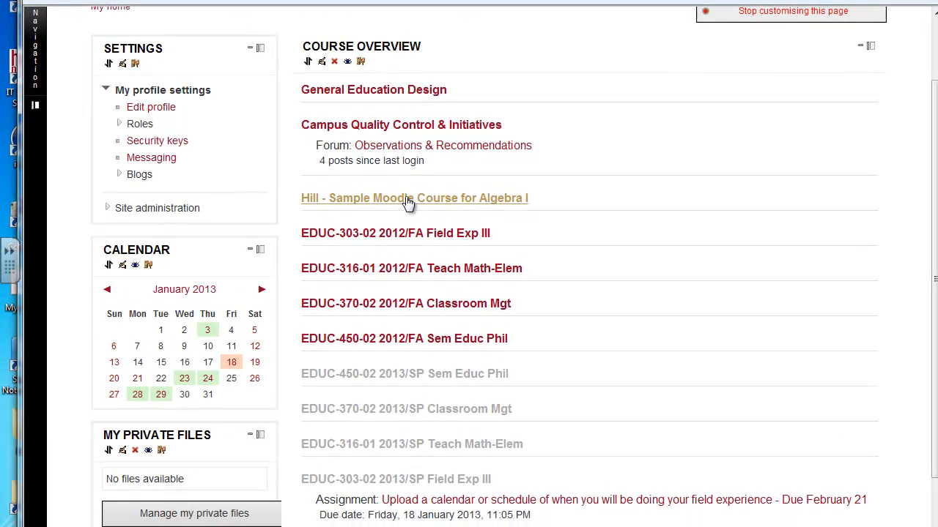
# - In the Algebra I sample course, add a forum named "What is there you don't understand about this topic?" to the Expressions, Equations, and Functions topic
pyautogui.click(409, 300)
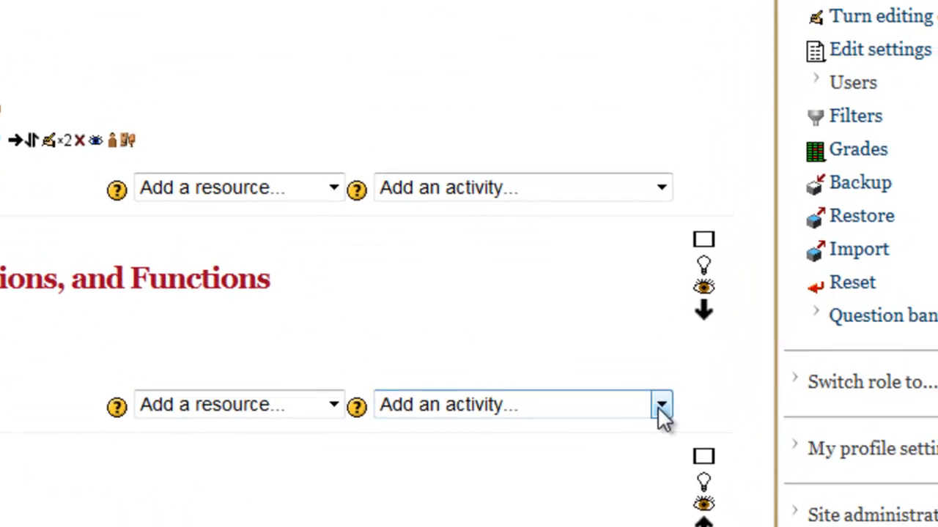
pyautogui.click(660, 407)
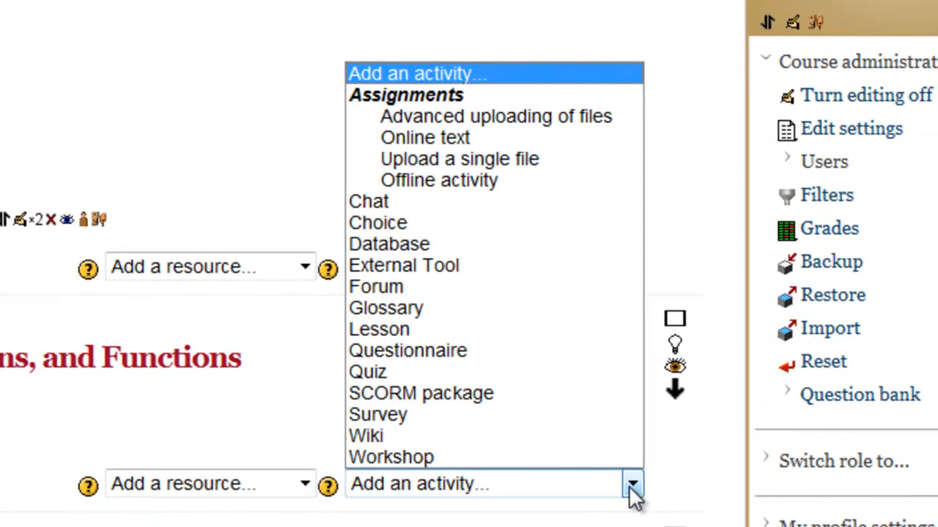
pyautogui.click(386, 293)
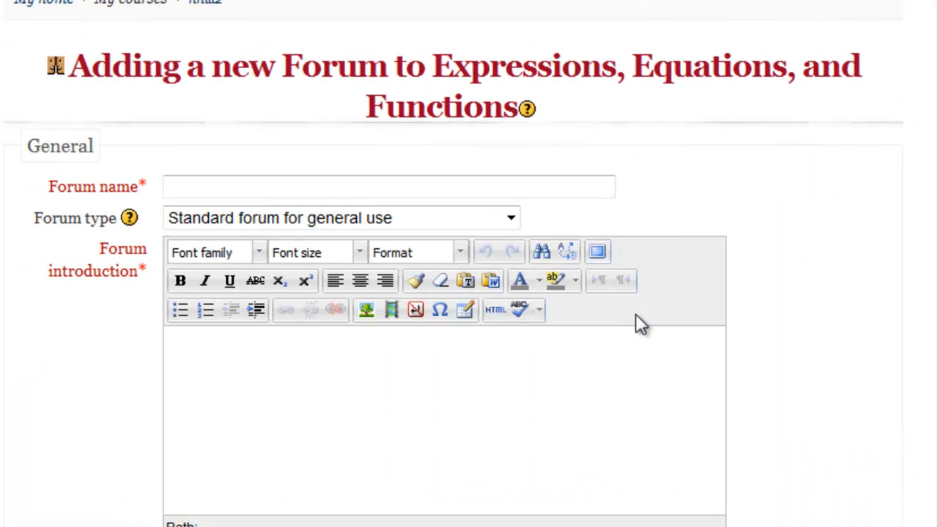
pyautogui.click(199, 183)
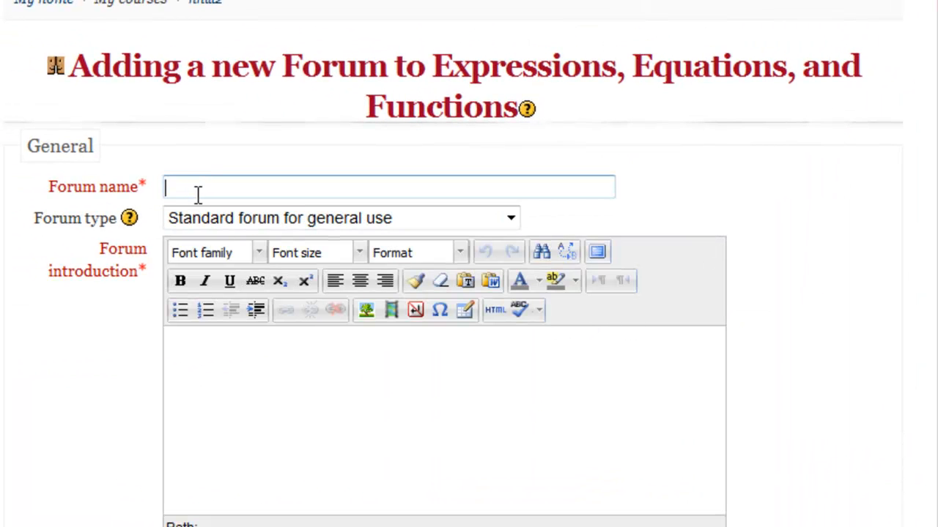
pyautogui.write("What is there you don't understand about this topic?")
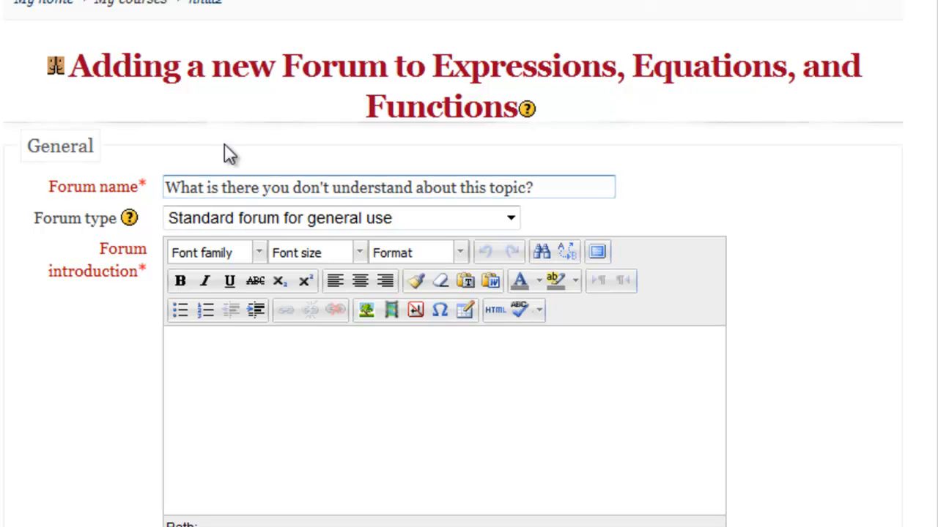
# - Enter the forum introduction "Please tell me what there is that you are having trouble with in Chapter 1."
pyautogui.click(197, 350)
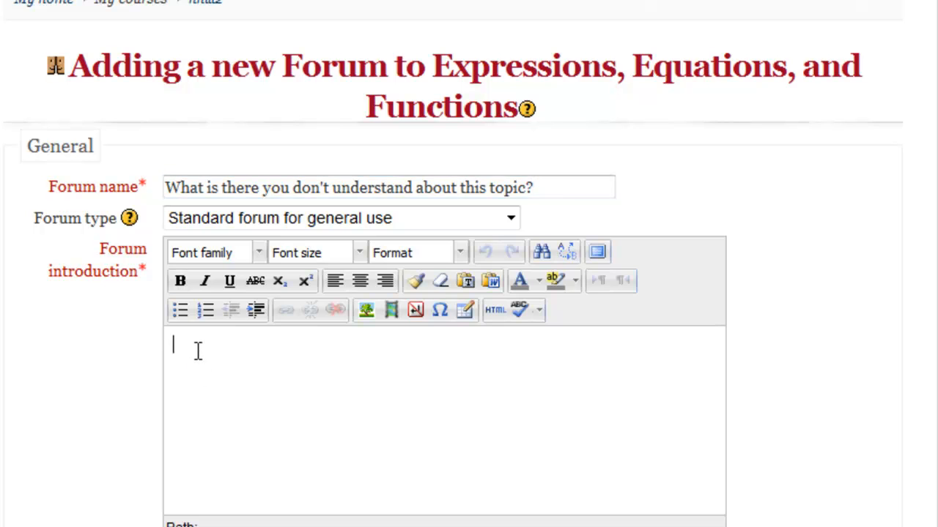
pyautogui.write('Please tell me what there is ')
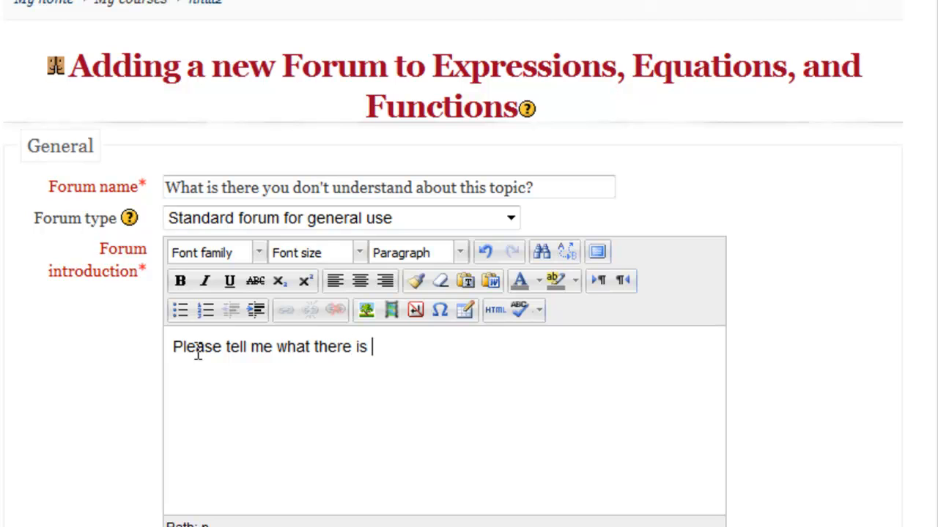
pyautogui.write('that you are having tr')
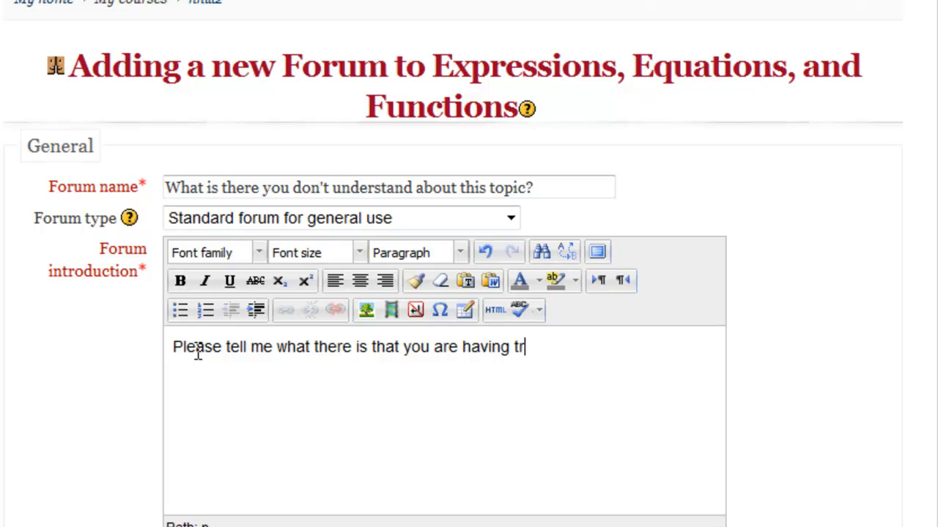
pyautogui.write('ouble with in Chapter 1.')
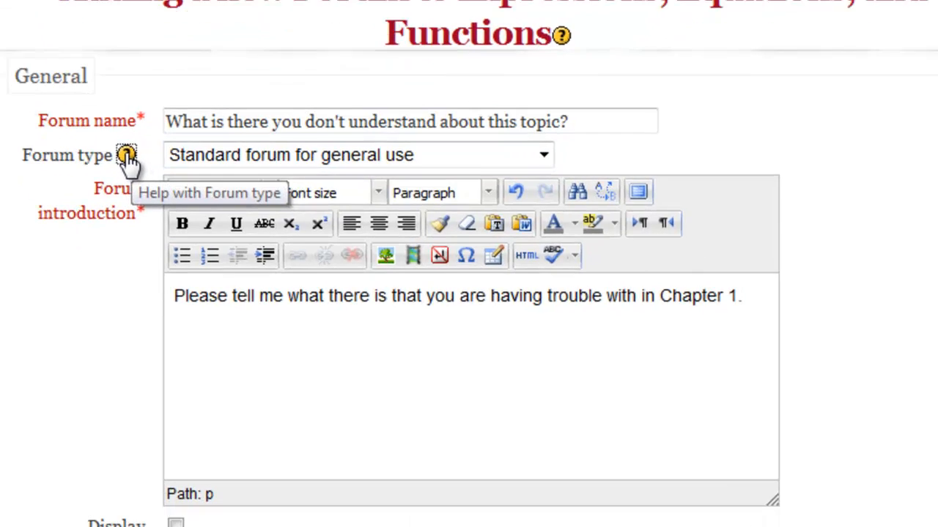
# - Read the help on forum types and set the forum type to "A single simple discussion"
pyautogui.click(129, 219)
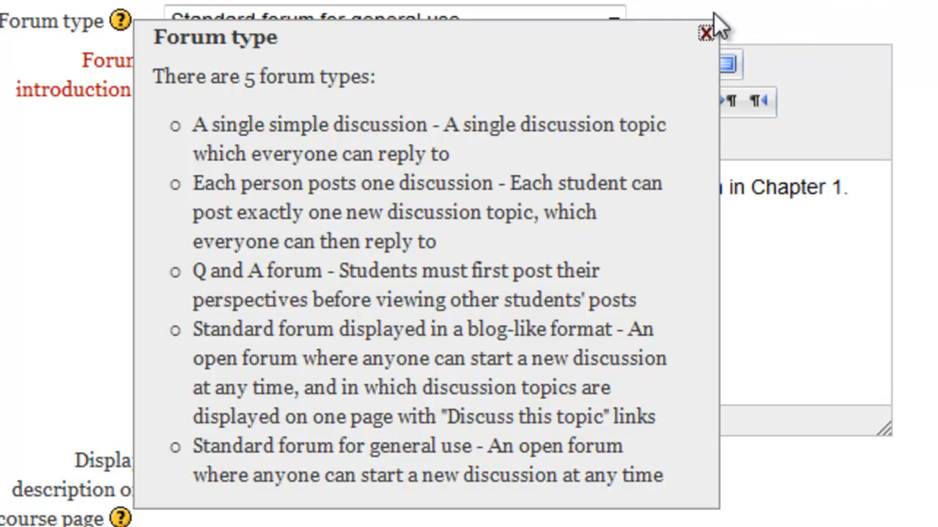
pyautogui.click(706, 35)
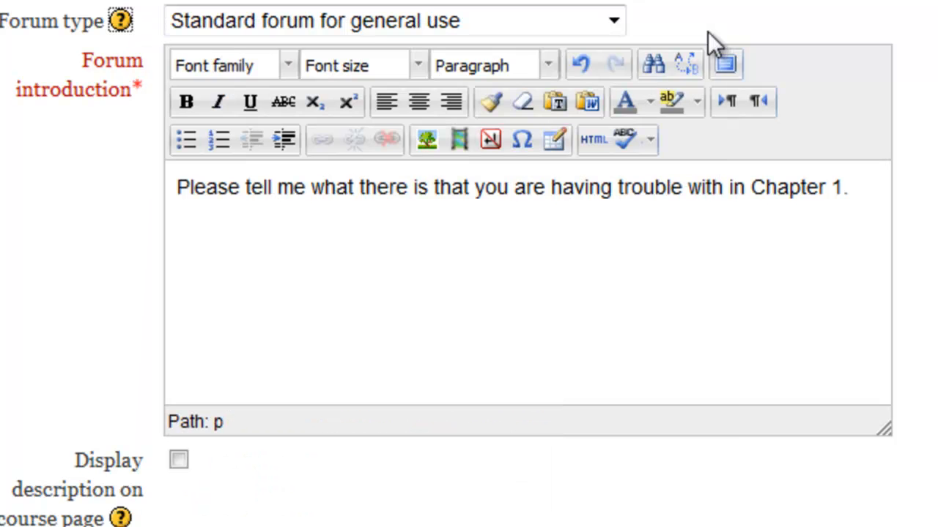
pyautogui.click(613, 22)
pyautogui.click(464, 50)
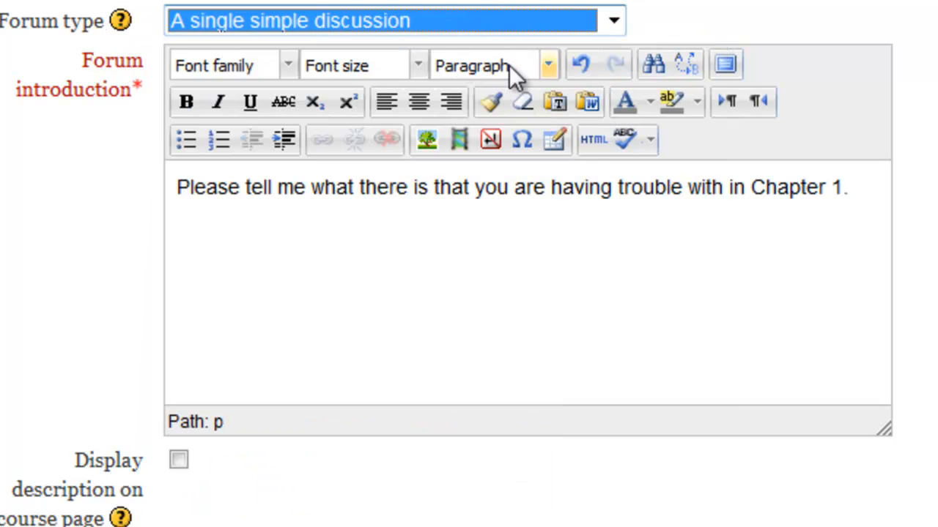
# - Review the remaining forum settings, including RSS, ratings and common module settings, and save the new forum, returning to the course page
pyautogui.scroll(-10, 876, 156)
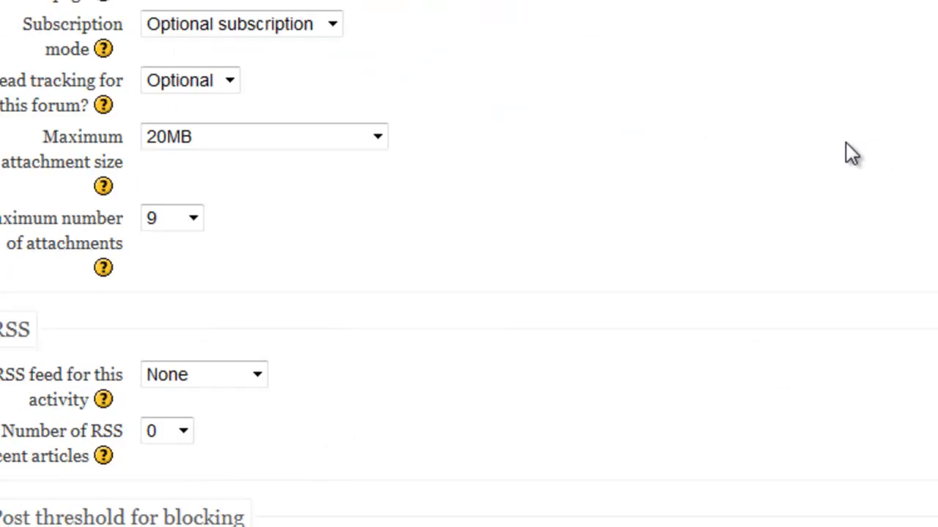
pyautogui.scroll(2, 776, 134)
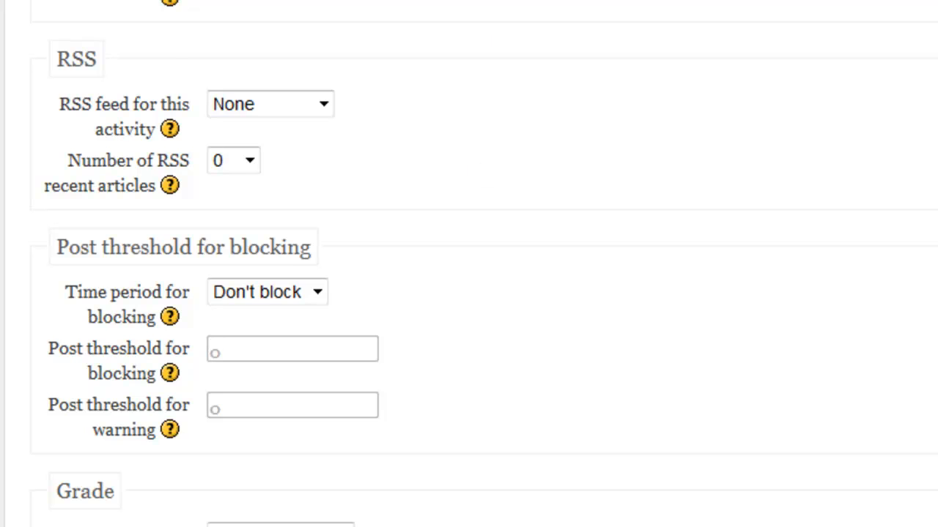
pyautogui.scroll(-8, 469, 264)
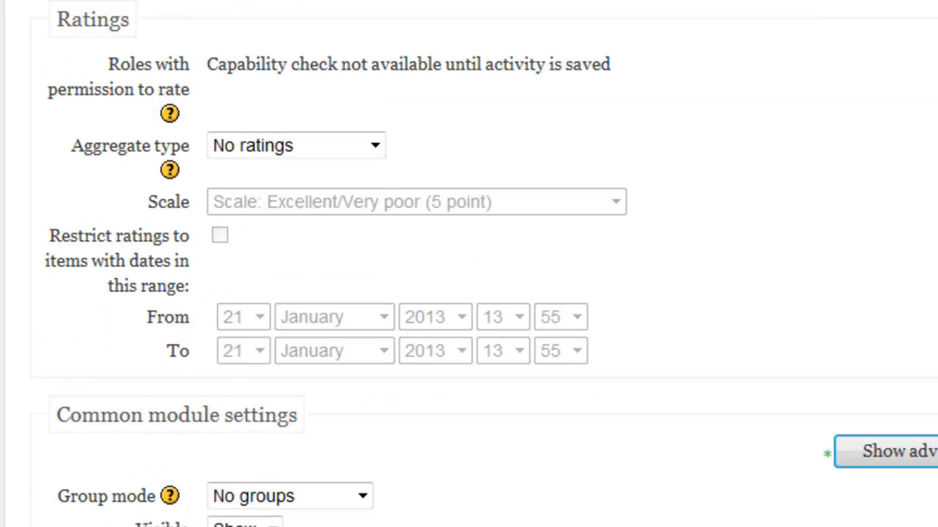
pyautogui.scroll(-5, 726, 91)
pyautogui.scroll(-1, 725, 80)
pyautogui.click(397, 287)
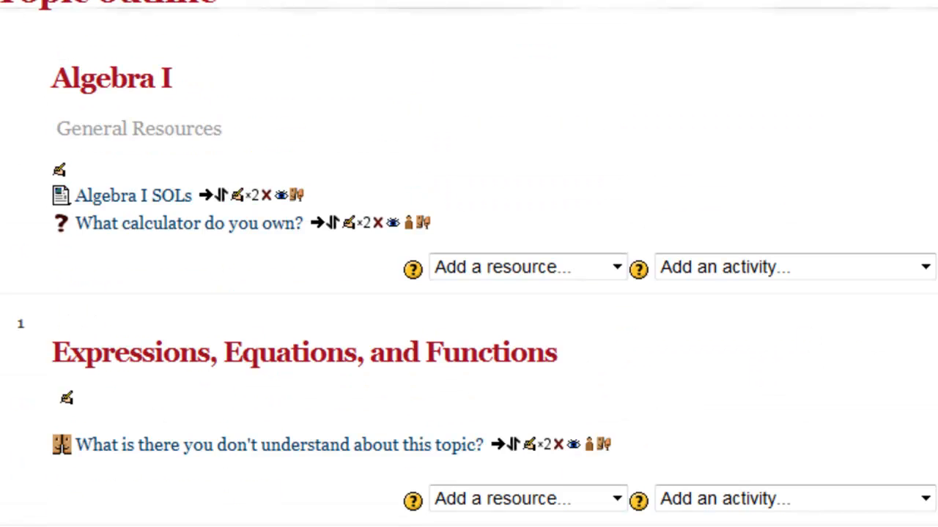
# - Turn off course editing and open the new forum under Expressions, Equations, and Functions
pyautogui.click(615, 195)
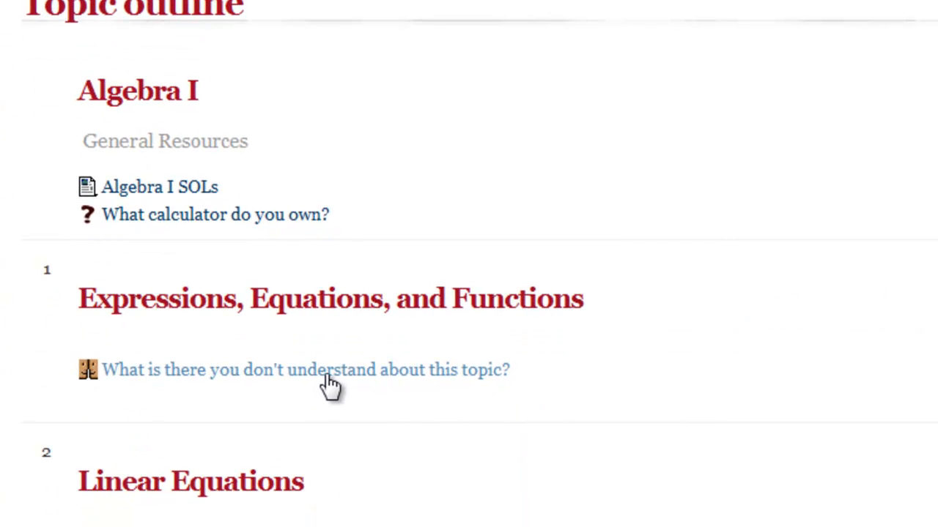
pyautogui.click(335, 383)
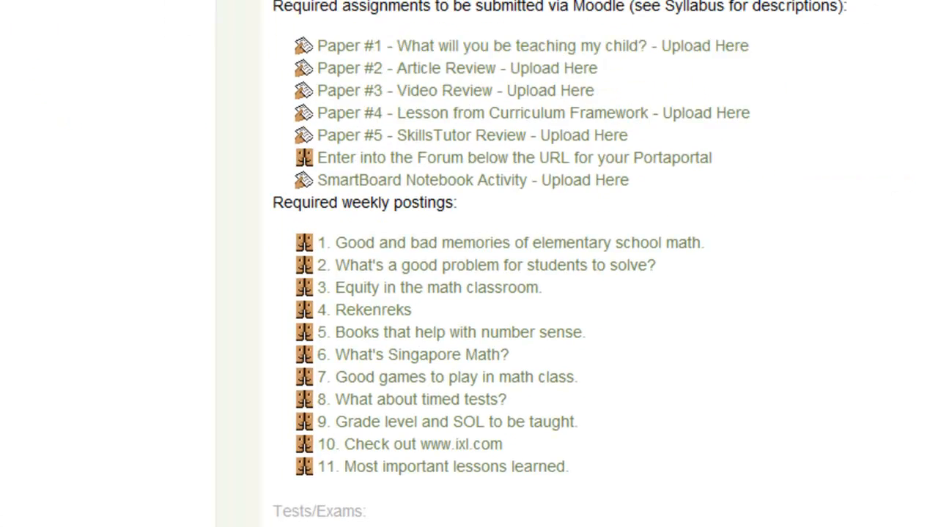
# - In the Teach Math-Elem course, open the "1. Good and bad memories of elementary school math." forum and examine the student replies
pyautogui.scroll(3, 837, 513)
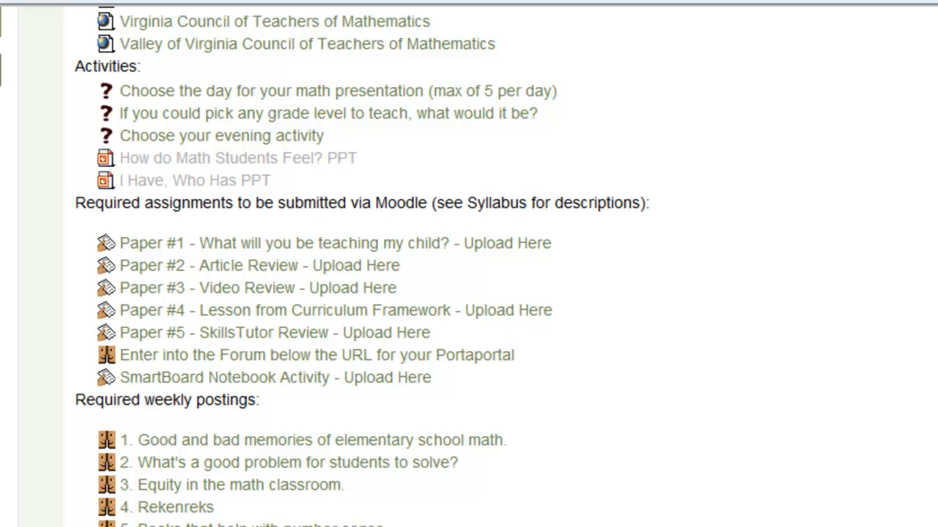
pyautogui.click(344, 443)
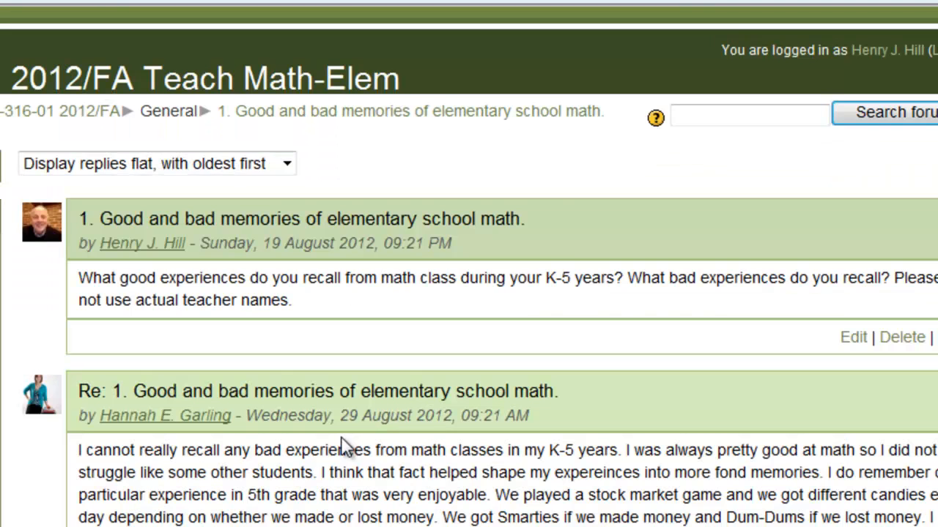
pyautogui.scroll(-9, 528, 175)
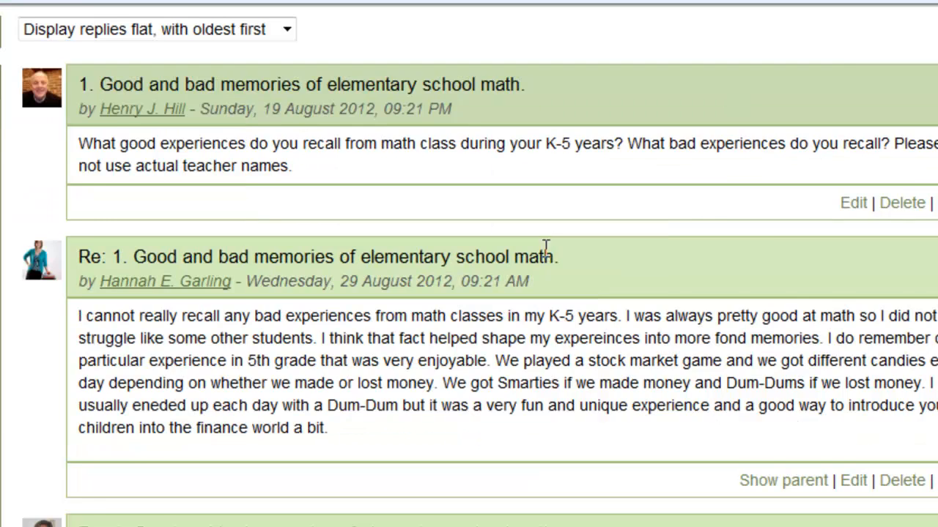
pyautogui.scroll(-10, 541, 264)
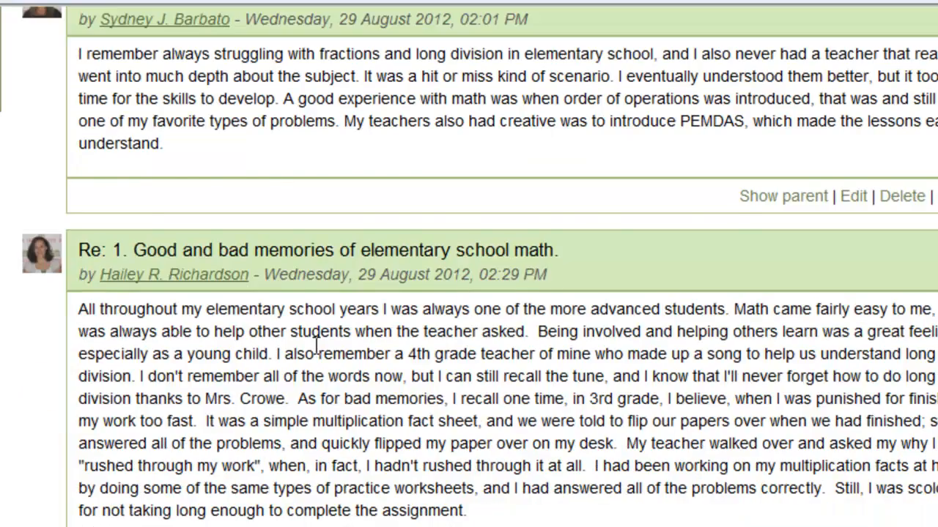
pyautogui.scroll(-15, 284, 409)
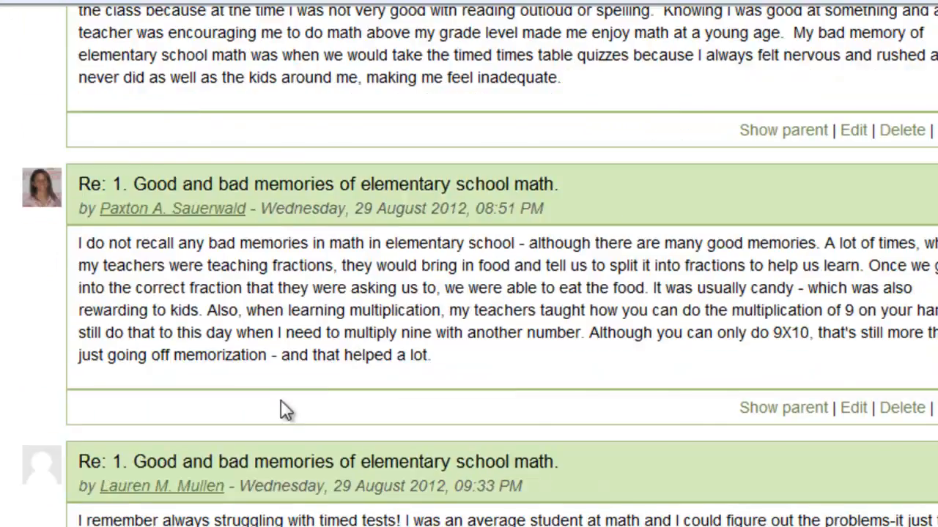
pyautogui.scroll(8, 284, 405)
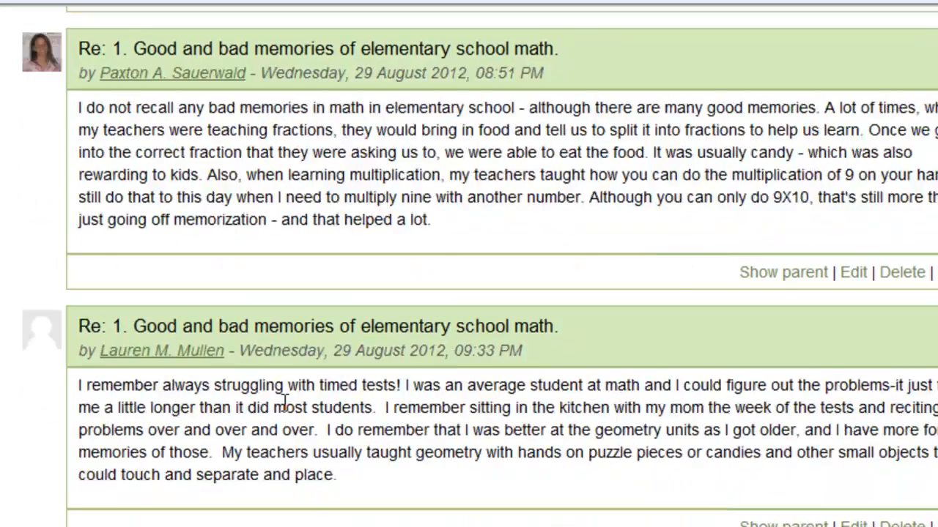
pyautogui.scroll(2, 352, 388)
pyautogui.scroll(2, 360, 397)
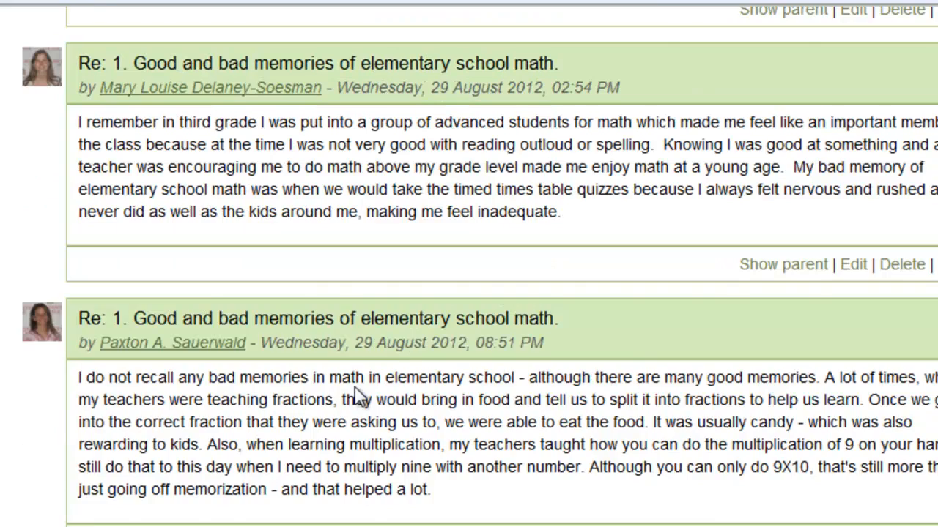
pyautogui.scroll(11, 359, 396)
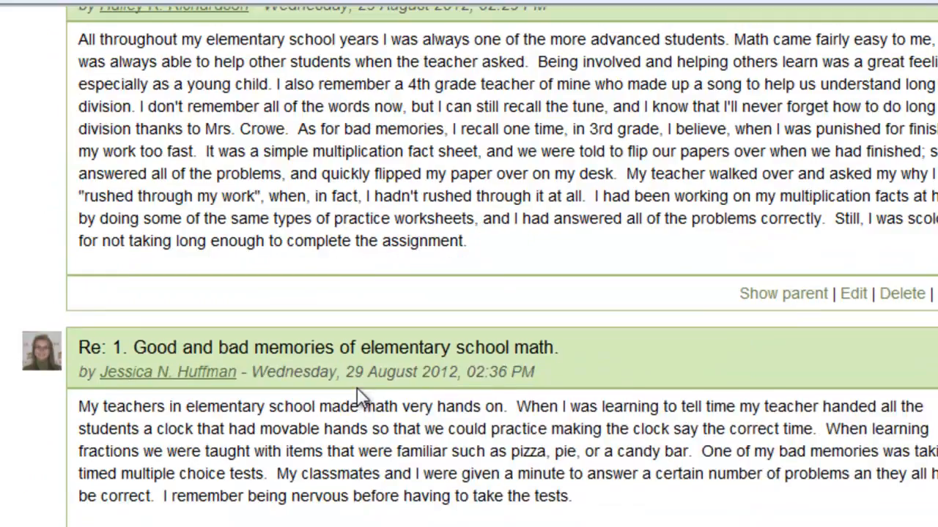
pyautogui.scroll(7, 359, 379)
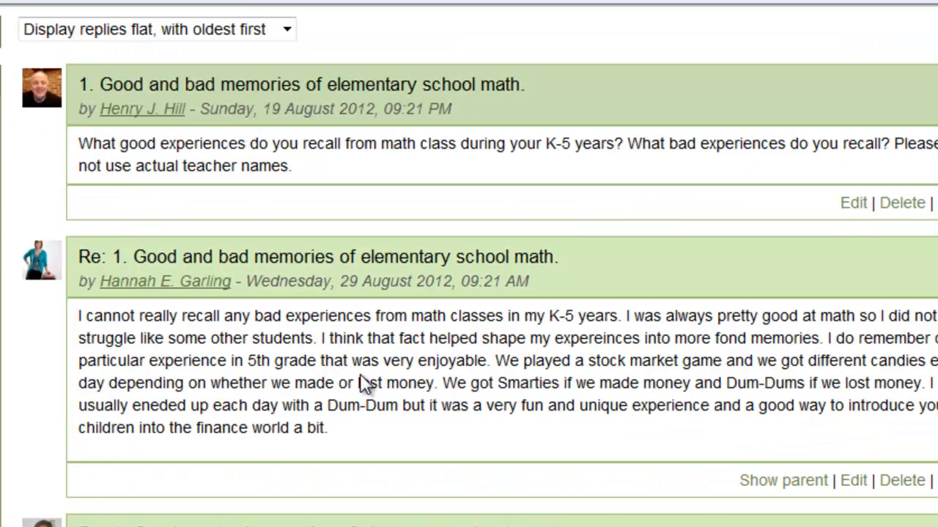
# - Change the elementary school math memories forum to "Standard forum for general use", save it, and reopen the forum from the weekly postings
pyautogui.scroll(1, 363, 381)
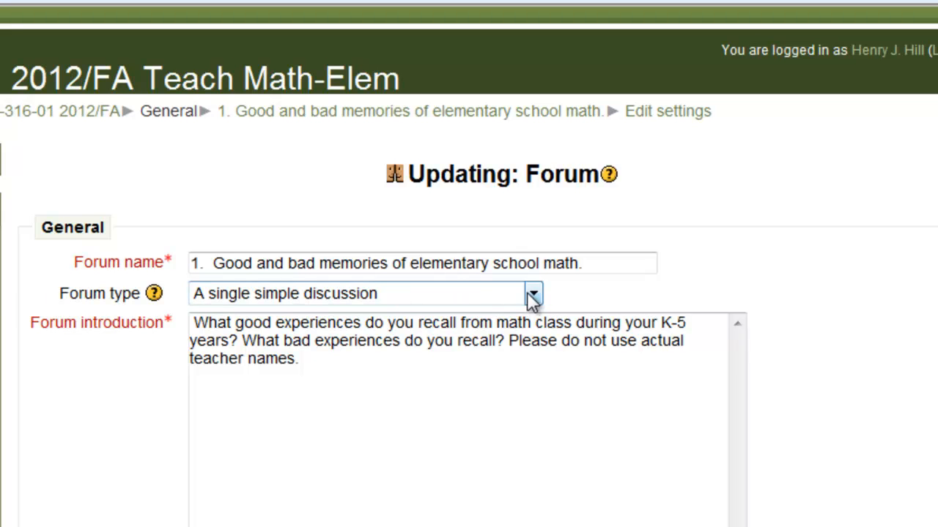
pyautogui.click(533, 296)
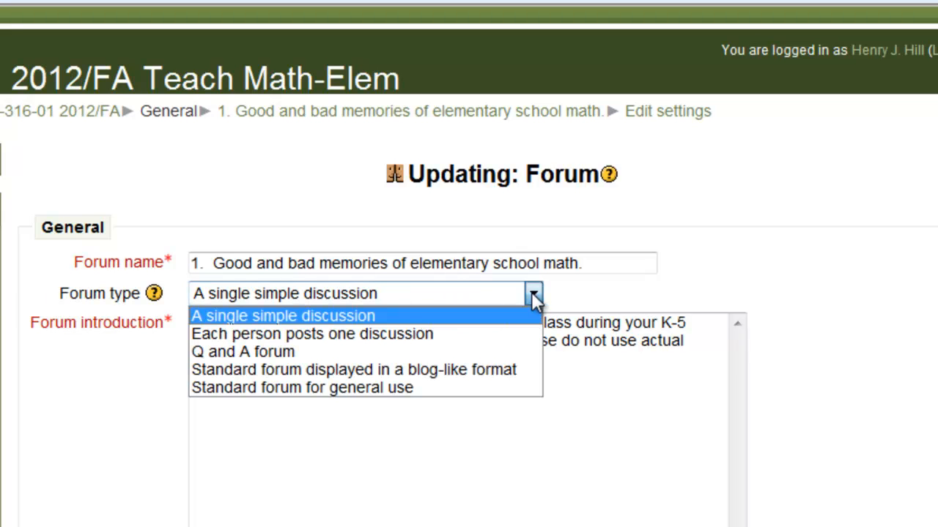
pyautogui.click(254, 386)
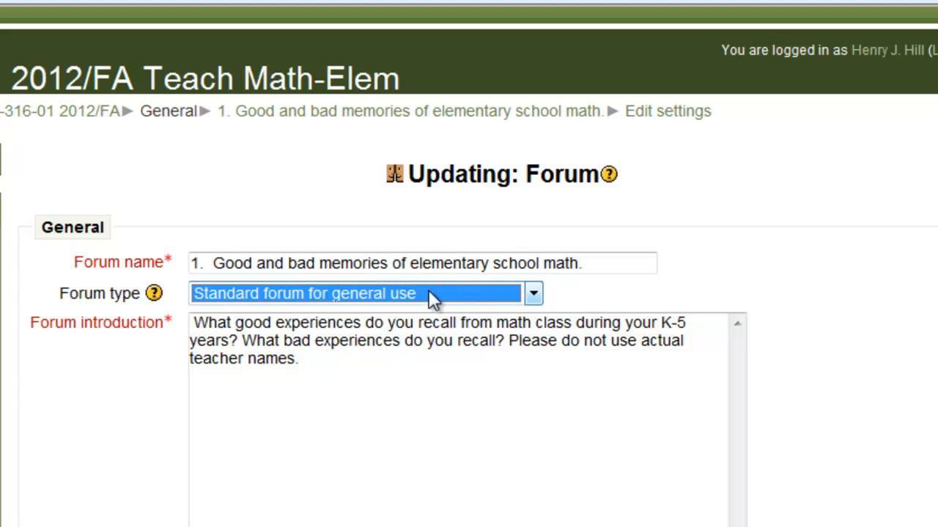
pyautogui.scroll(-10, 834, 349)
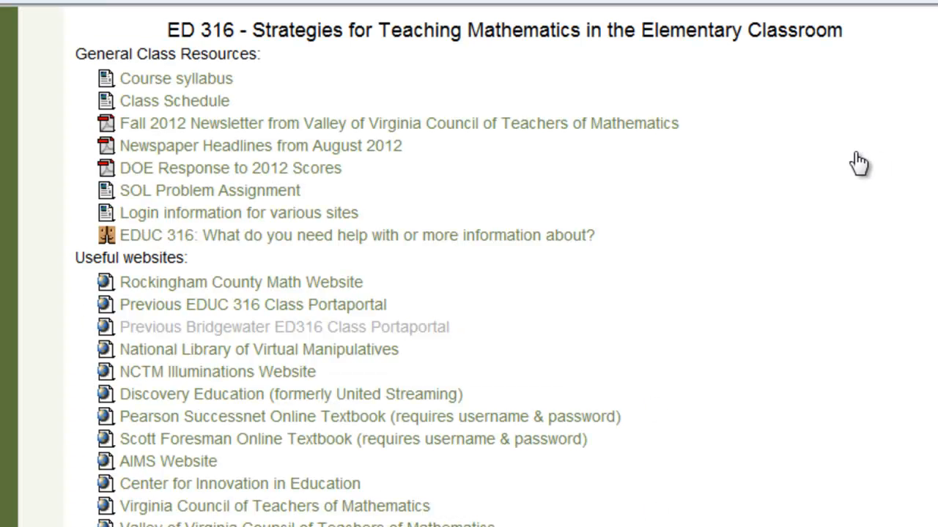
pyautogui.scroll(-5, 829, 176)
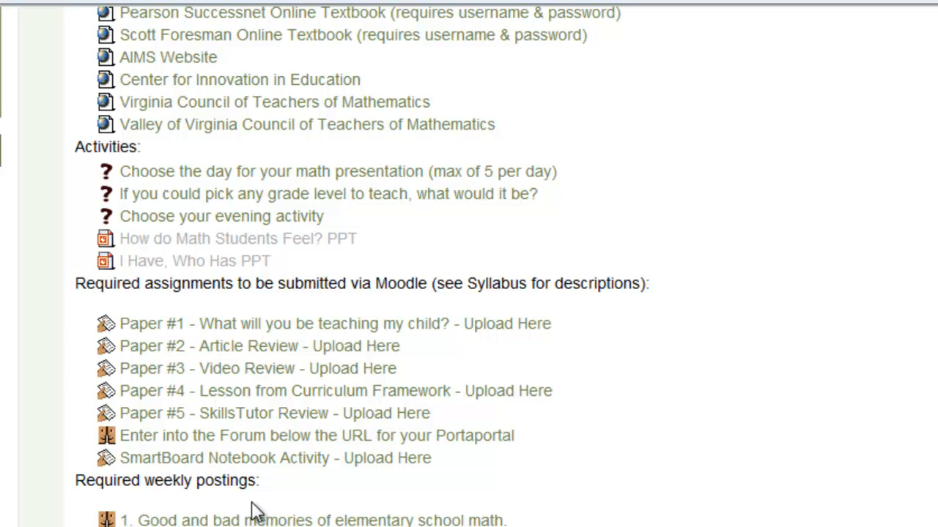
pyautogui.click(350, 520)
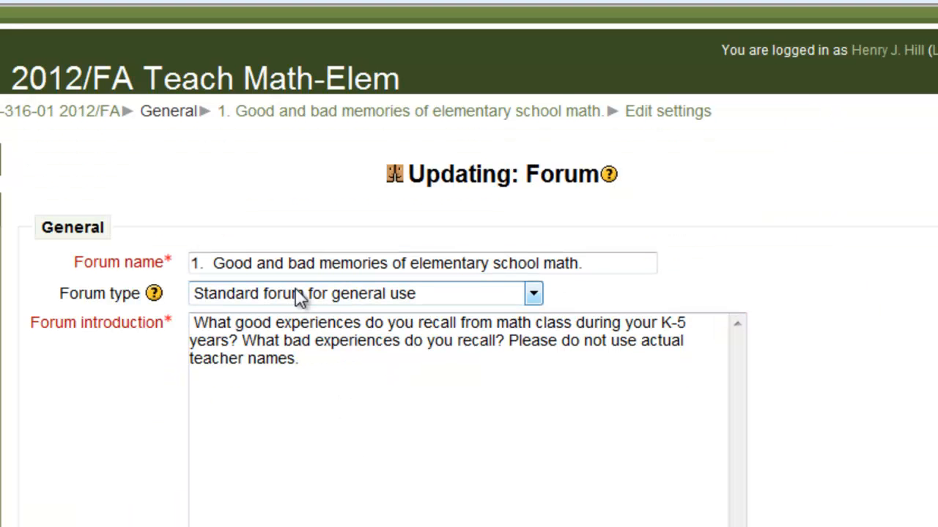
# - Set the elementary school math memories forum's type to "A single simple discussion" and save it, returning to the course page
pyautogui.click(535, 293)
pyautogui.click(414, 316)
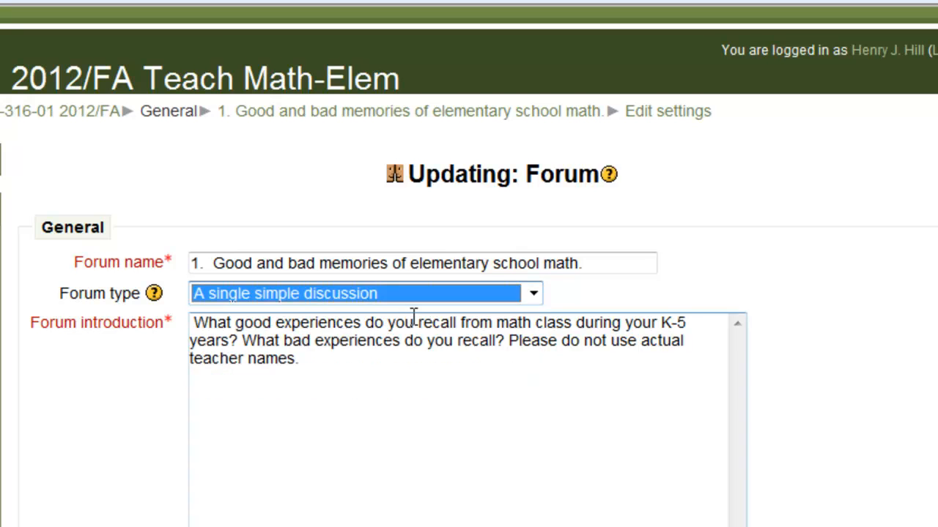
pyautogui.scroll(-3, 776, 475)
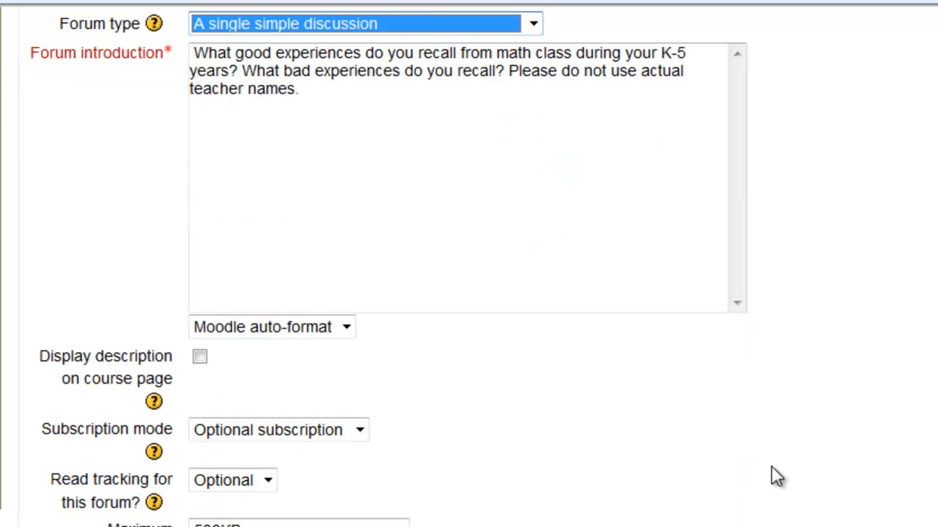
pyautogui.scroll(-12, 776, 475)
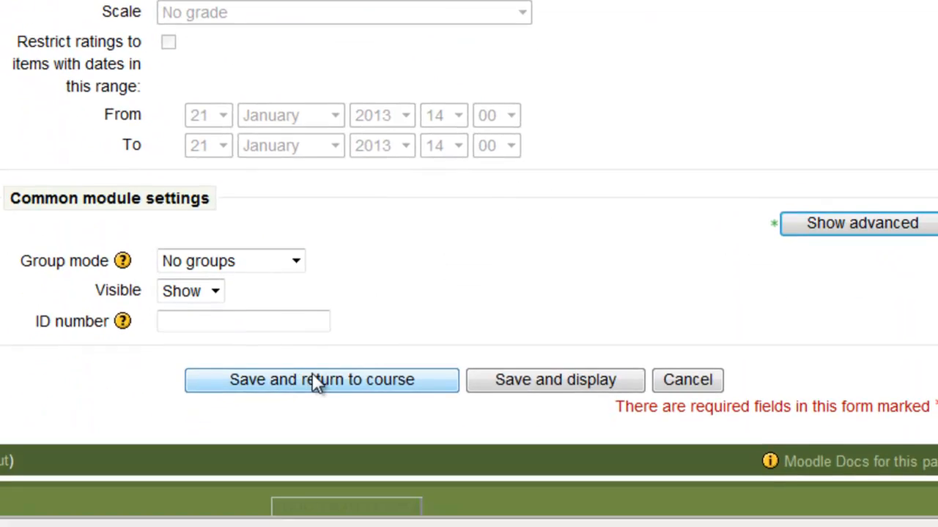
pyautogui.click(313, 377)
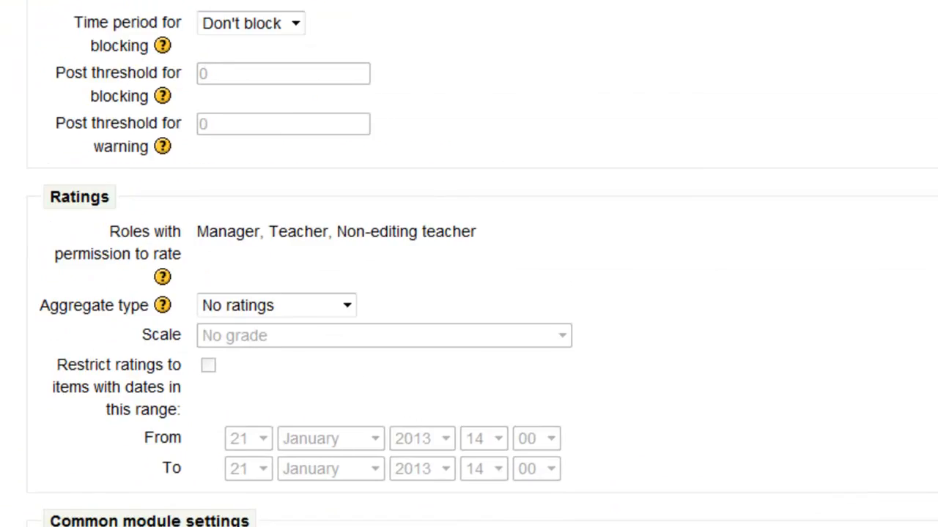
# - Open the "5. Books that help with number sense." forum from the required weekly postings and examine the students' replies
pyautogui.scroll(-5, 670, 6)
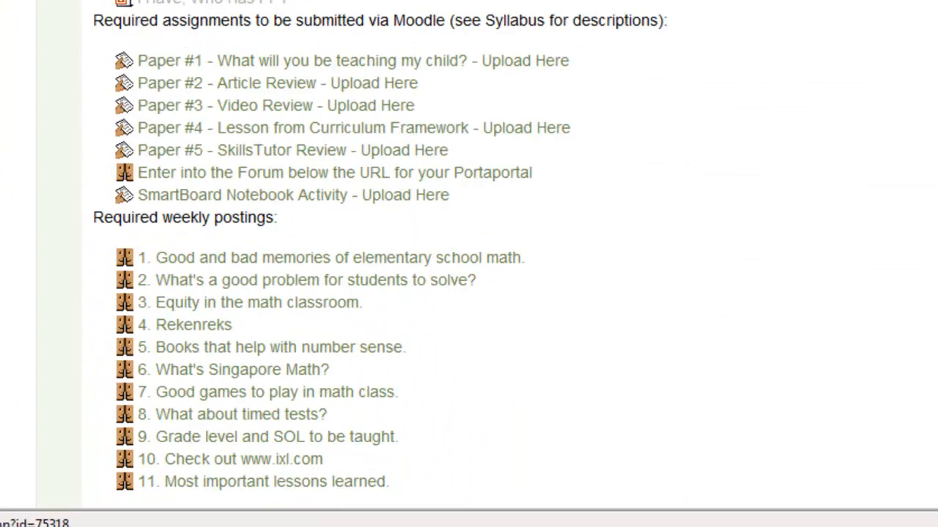
pyautogui.scroll(-3, 469, 257)
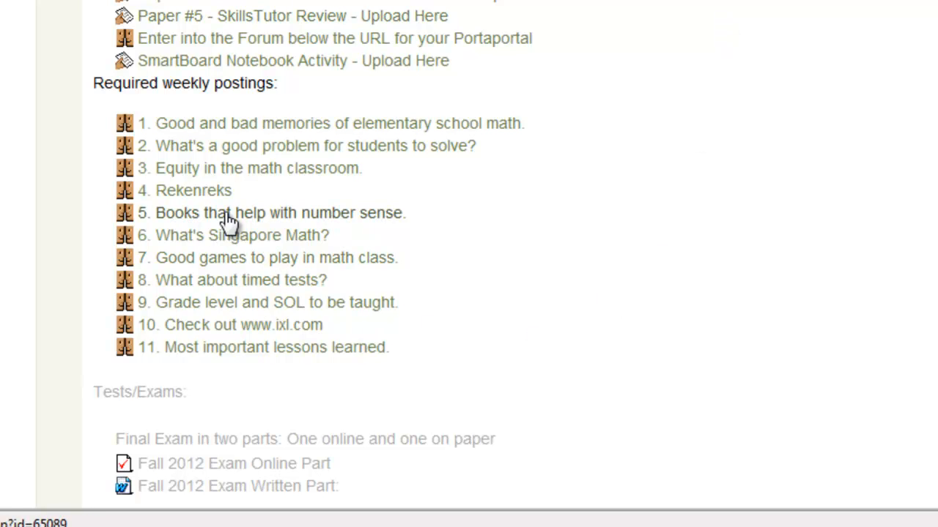
pyautogui.click(329, 219)
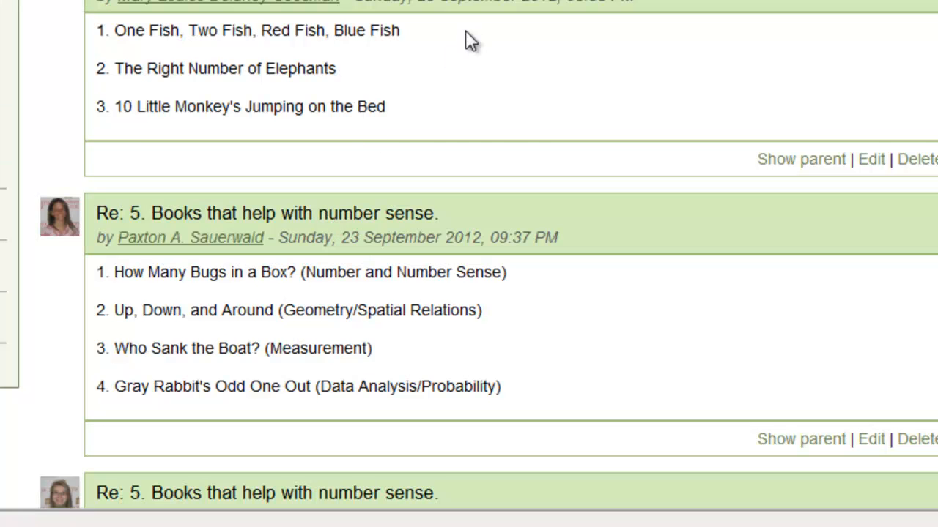
pyautogui.scroll(-3, 547, 151)
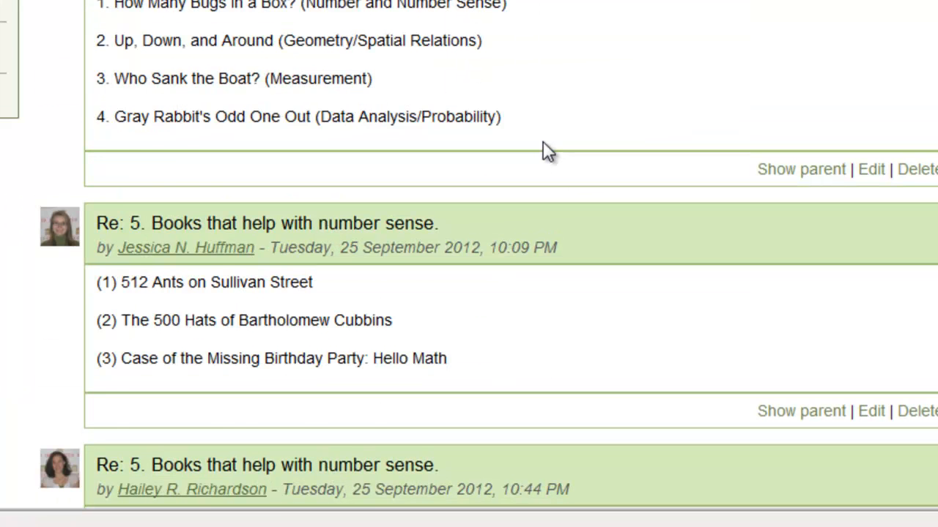
pyautogui.scroll(-3, 548, 152)
pyautogui.scroll(-2, 548, 151)
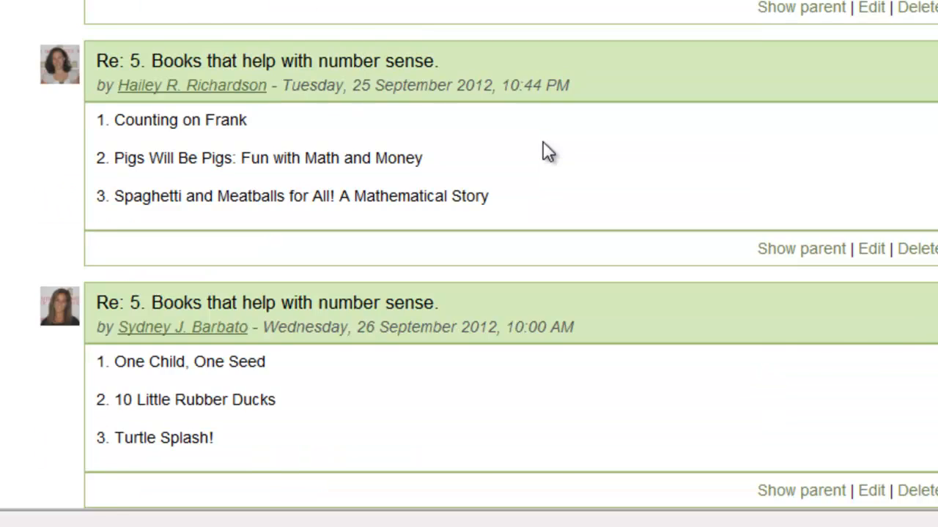
pyautogui.scroll(-2, 548, 152)
pyautogui.scroll(-3, 548, 152)
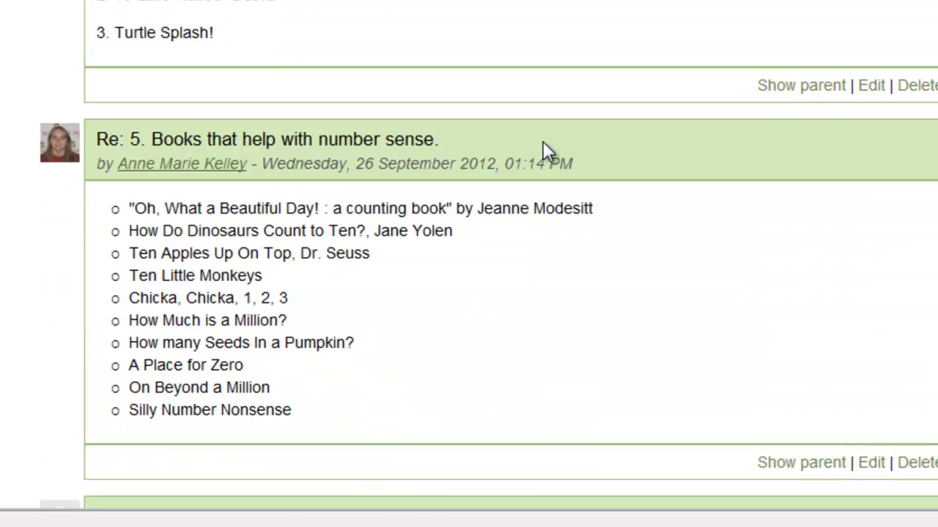
pyautogui.scroll(-3, 623, 238)
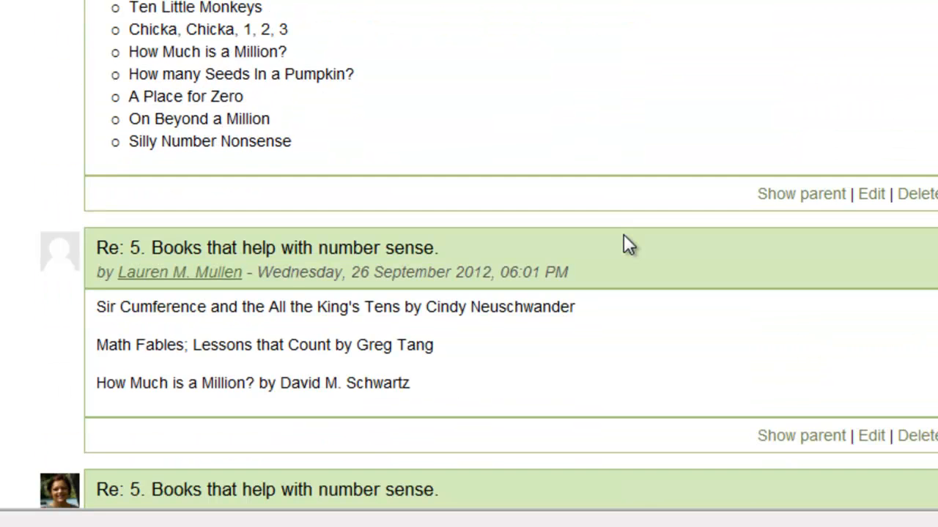
pyautogui.scroll(5, 624, 236)
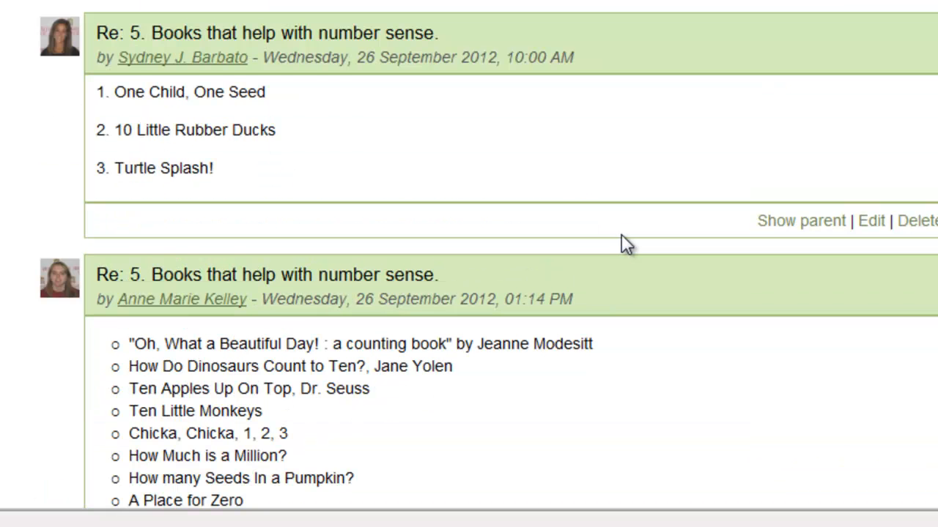
pyautogui.scroll(5, 622, 236)
pyautogui.scroll(7, 622, 234)
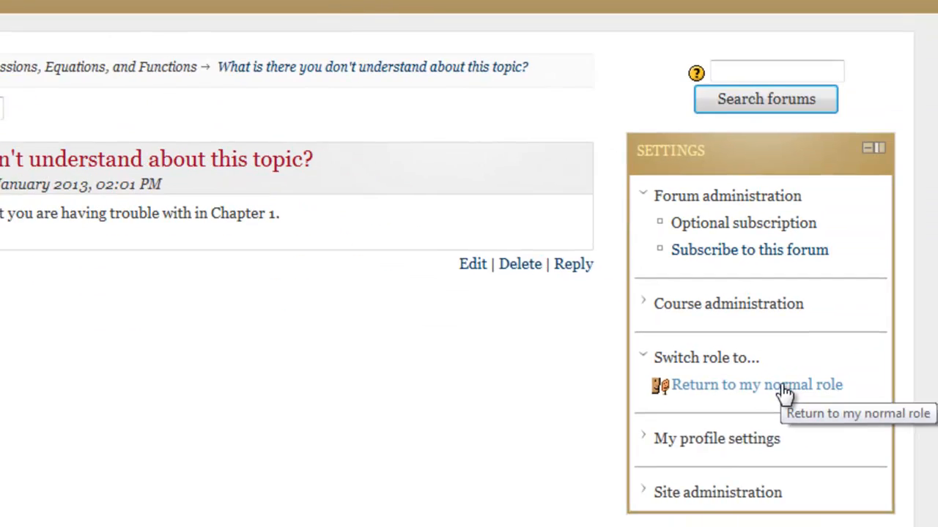
# - In the sample Algebra I course's forum, return to the normal role and go back to the hhill2 course page
pyautogui.click(728, 365)
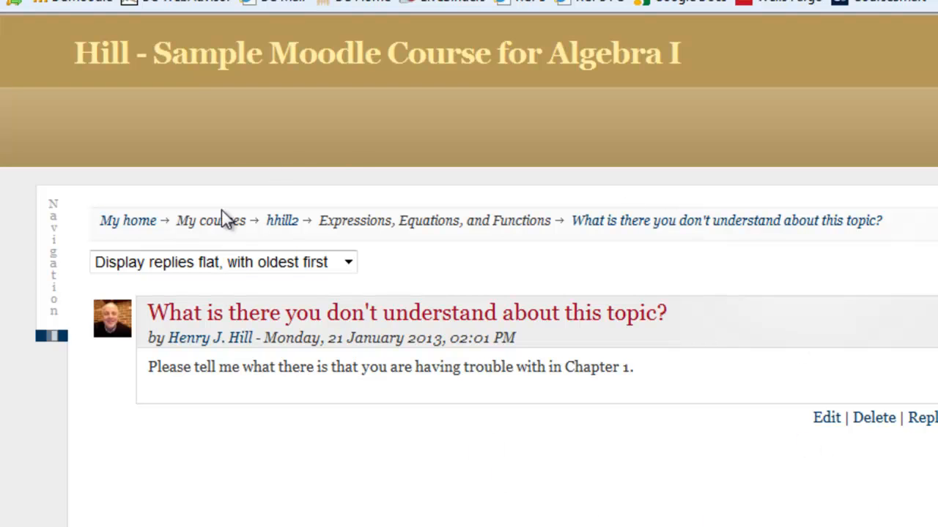
pyautogui.click(283, 221)
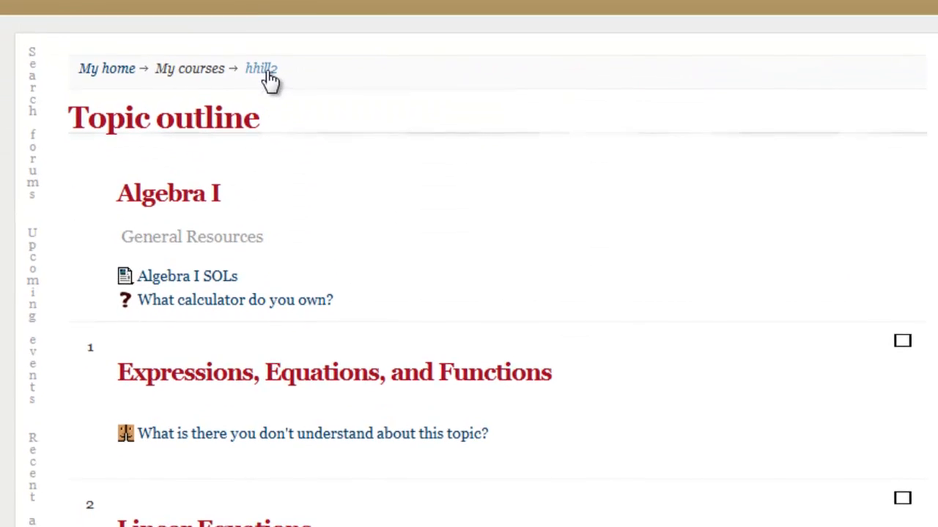